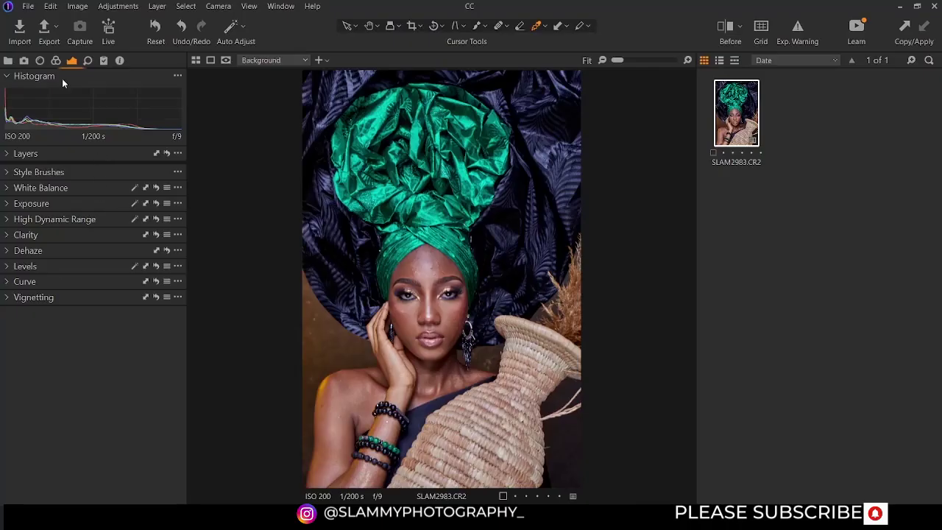
# - Show the Color tool tab with layers, base characteristics, white balance and the Color Editor
pyautogui.click(56, 62)
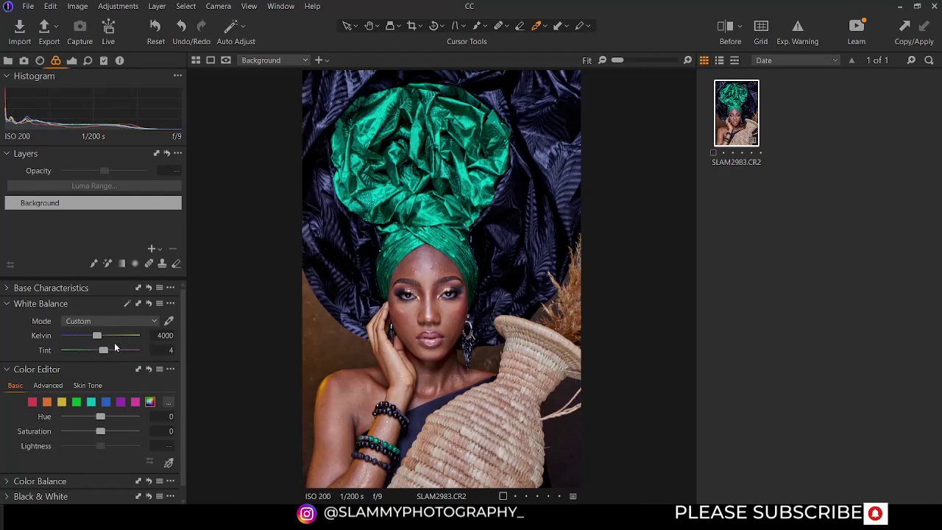
pyautogui.click(6, 304)
pyautogui.click(6, 289)
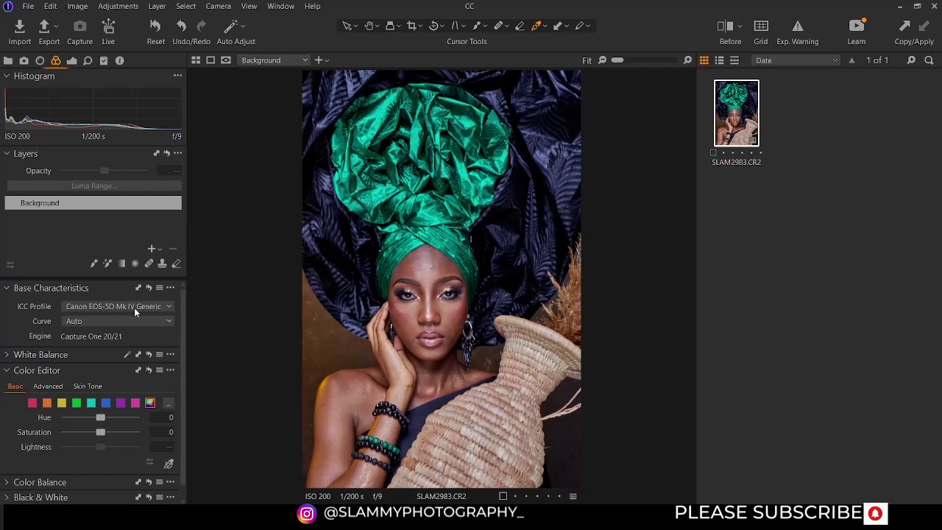
pyautogui.click(86, 307)
pyautogui.click(86, 308)
pyautogui.click(86, 308)
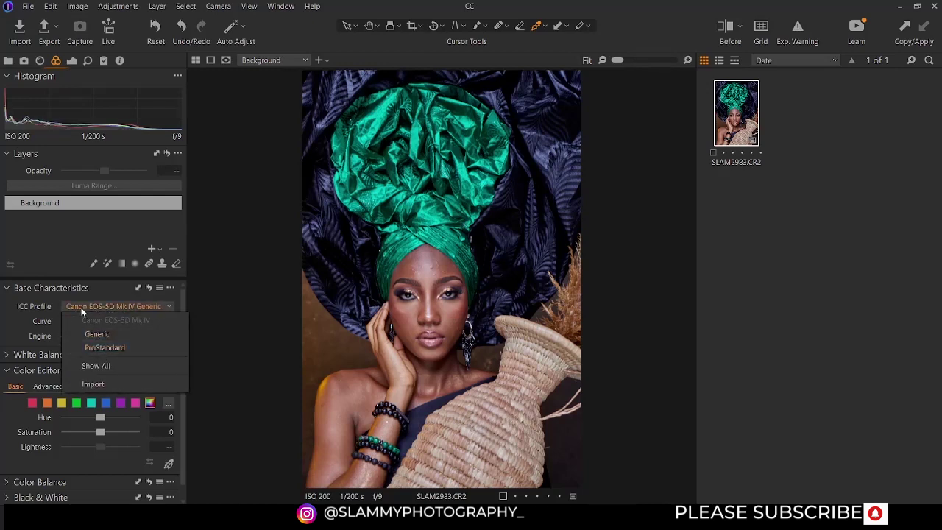
pyautogui.click(82, 307)
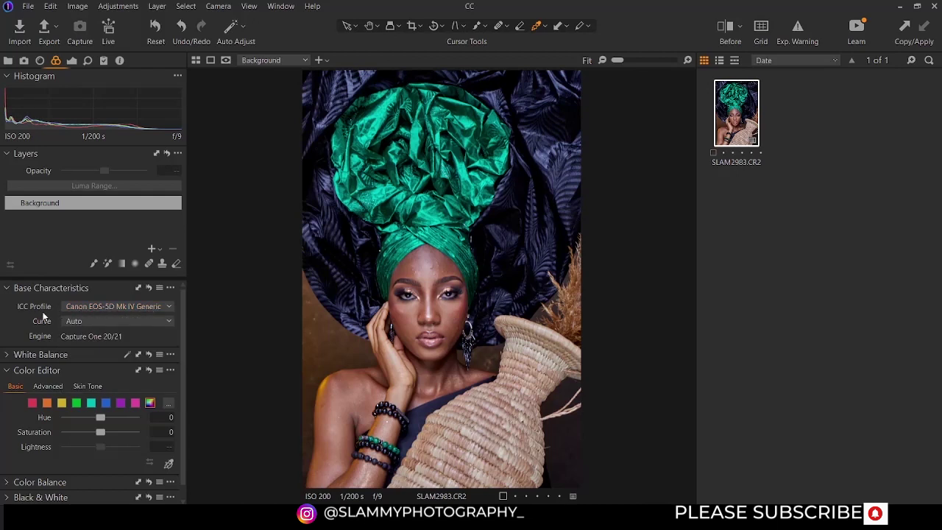
pyautogui.click(111, 322)
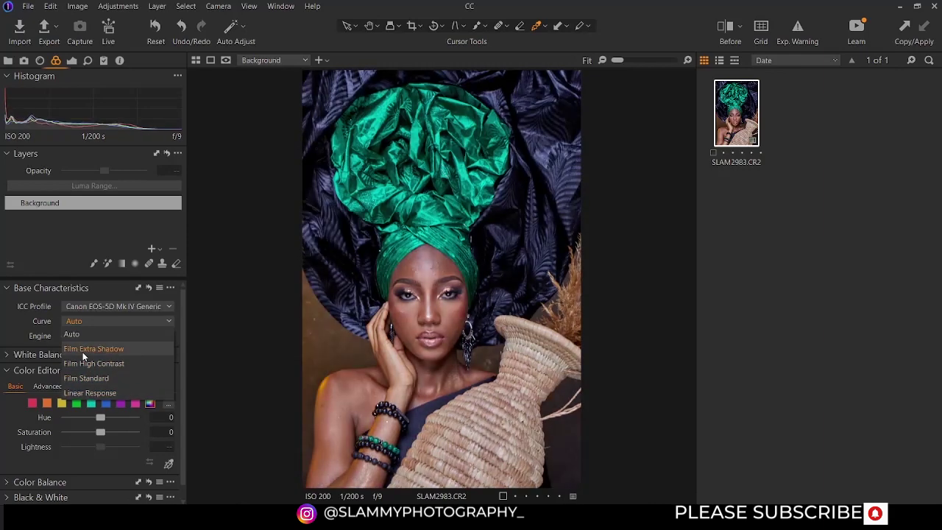
pyautogui.click(110, 320)
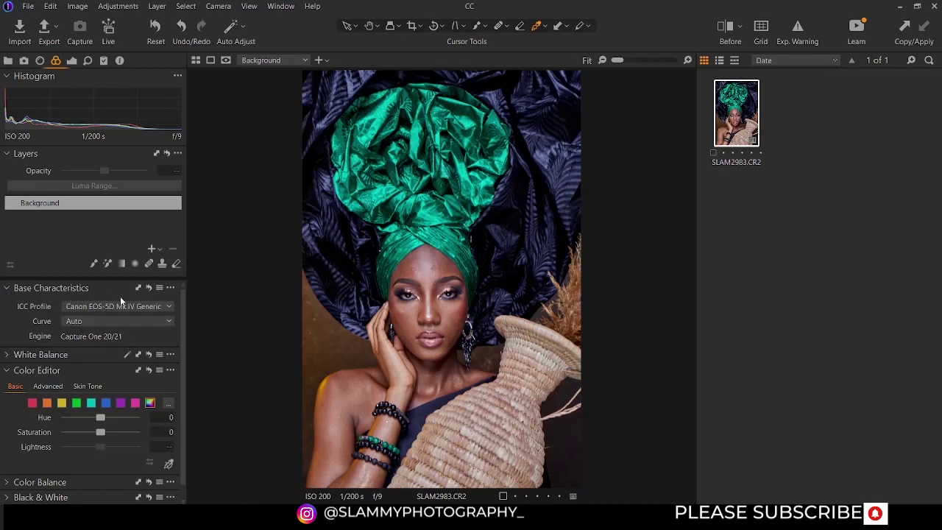
pyautogui.click(9, 288)
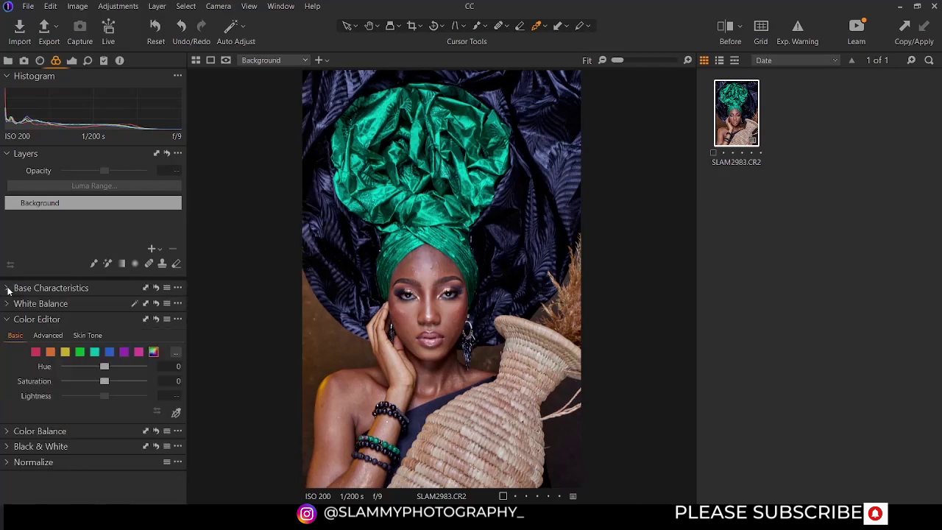
pyautogui.click(8, 304)
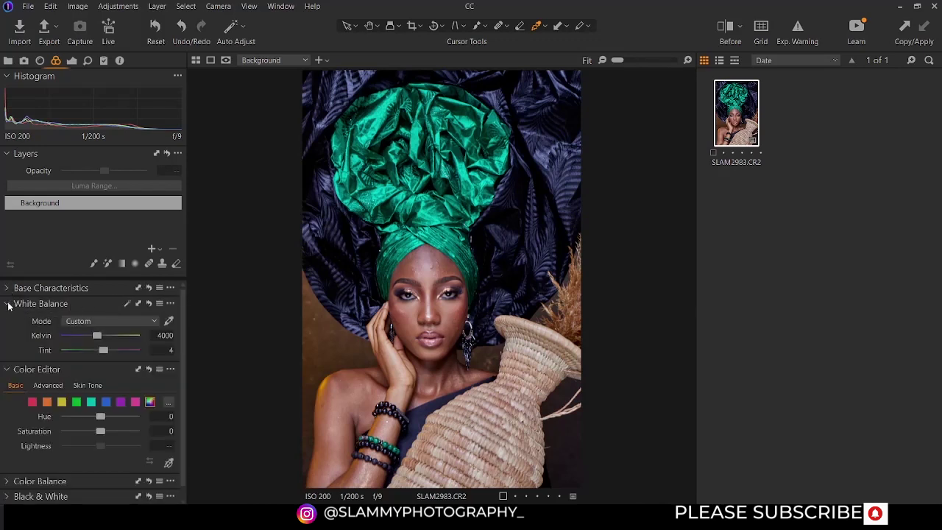
pyautogui.click(9, 304)
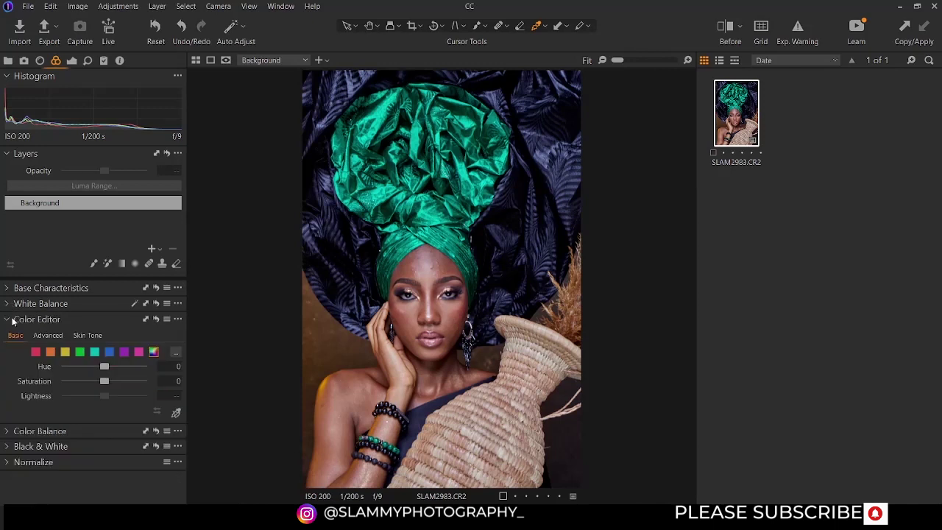
pyautogui.click(48, 318)
pyautogui.click(48, 318)
pyautogui.click(50, 352)
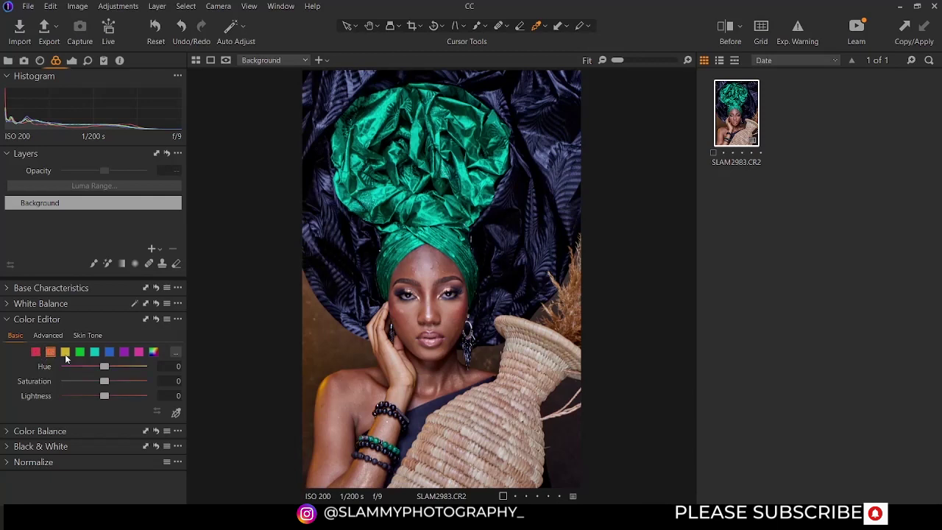
pyautogui.click(66, 356)
pyautogui.click(81, 356)
pyautogui.click(94, 354)
pyautogui.click(109, 354)
pyautogui.click(125, 353)
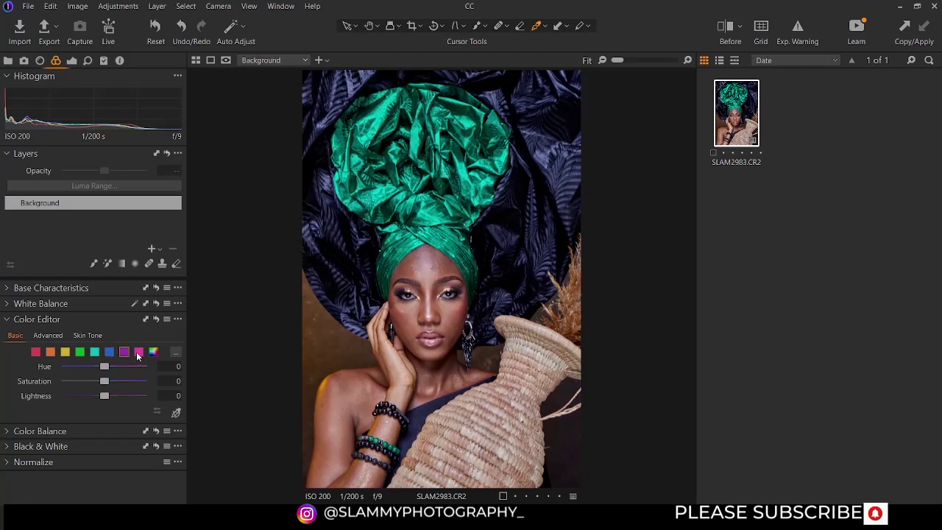
pyautogui.click(138, 354)
pyautogui.click(152, 353)
# - Shift the red tones to hue 12.6, saturation 22.4 and lightness 7
pyautogui.click(36, 352)
pyautogui.moveTo(104, 370)
pyautogui.mouseDown()
pyautogui.moveTo(63, 366)
pyautogui.moveTo(161, 376)
pyautogui.moveTo(54, 376)
pyautogui.moveTo(156, 367)
pyautogui.moveTo(63, 366)
pyautogui.moveTo(134, 366)
pyautogui.moveTo(95, 371)
pyautogui.moveTo(120, 371)
pyautogui.mouseUp()
pyautogui.moveTo(100, 380); pyautogui.dragTo(112, 401)
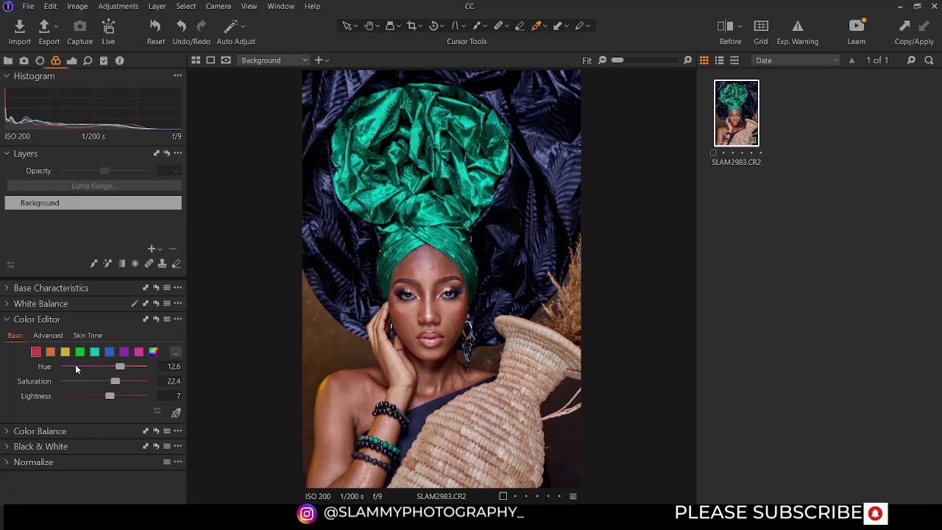
# - Set the orange range to hue -5.7, saturation 7.1 and lightness -3.8
pyautogui.click(50, 353)
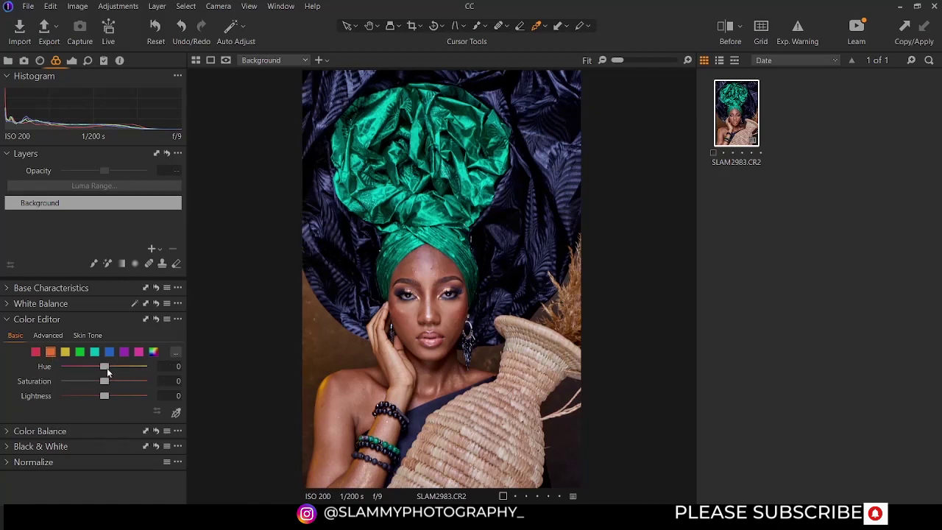
pyautogui.moveTo(105, 366)
pyautogui.mouseDown()
pyautogui.moveTo(122, 365)
pyautogui.moveTo(67, 368)
pyautogui.moveTo(120, 370)
pyautogui.moveTo(107, 372)
pyautogui.mouseUp()
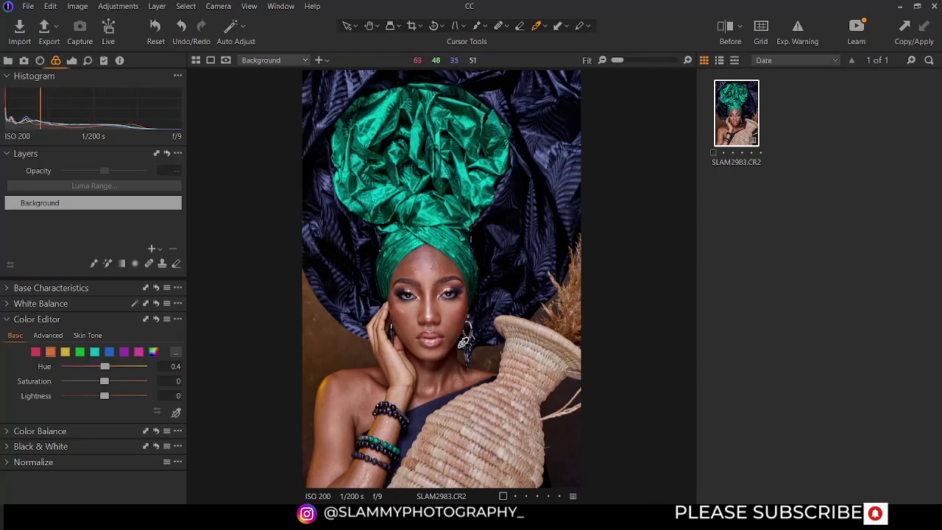
pyautogui.moveTo(105, 368); pyautogui.dragTo(99, 400)
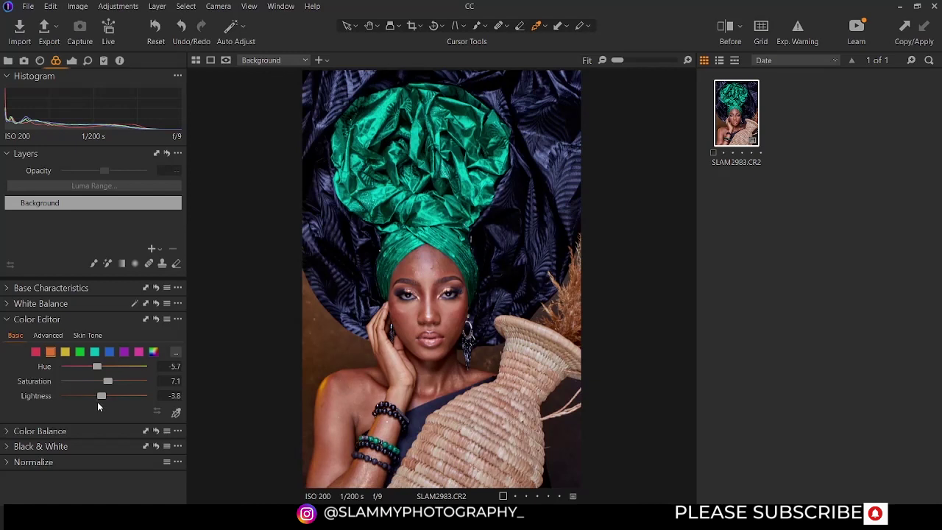
# - Raise yellow saturation to about 19.4 with lightness 0, and shift green hue to 5.4
pyautogui.click(68, 352)
pyautogui.moveTo(105, 381); pyautogui.dragTo(66, 381)
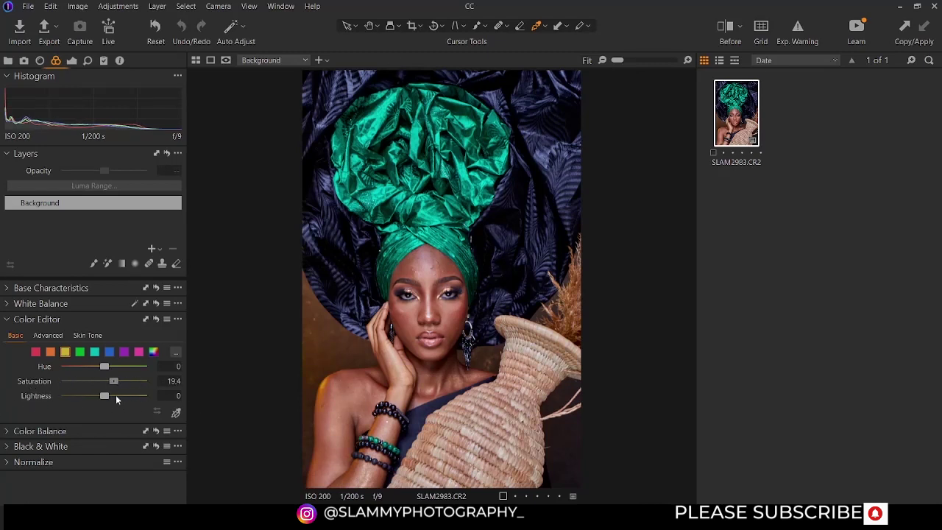
pyautogui.moveTo(105, 396)
pyautogui.mouseDown()
pyautogui.moveTo(253, 399)
pyautogui.moveTo(44, 398)
pyautogui.moveTo(105, 401)
pyautogui.mouseUp()
pyautogui.click(172, 396)
pyautogui.write('0')
pyautogui.press('Return')
pyautogui.click(79, 354)
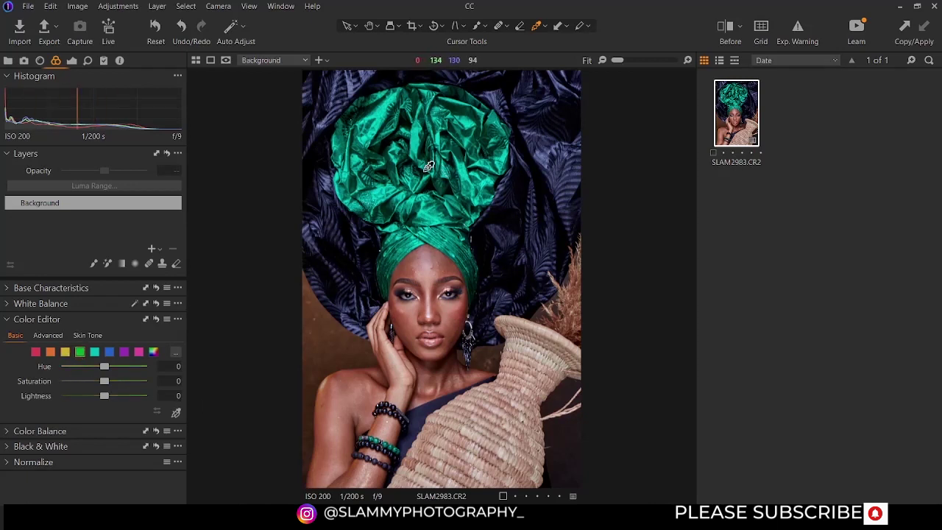
pyautogui.moveTo(104, 368)
pyautogui.mouseDown()
pyautogui.moveTo(151, 370)
pyautogui.moveTo(87, 374)
pyautogui.moveTo(151, 374)
pyautogui.moveTo(103, 366)
pyautogui.mouseUp()
# - Try several cyan hues on the headwrap, settling near 5.4 to keep it teal
pyautogui.click(94, 353)
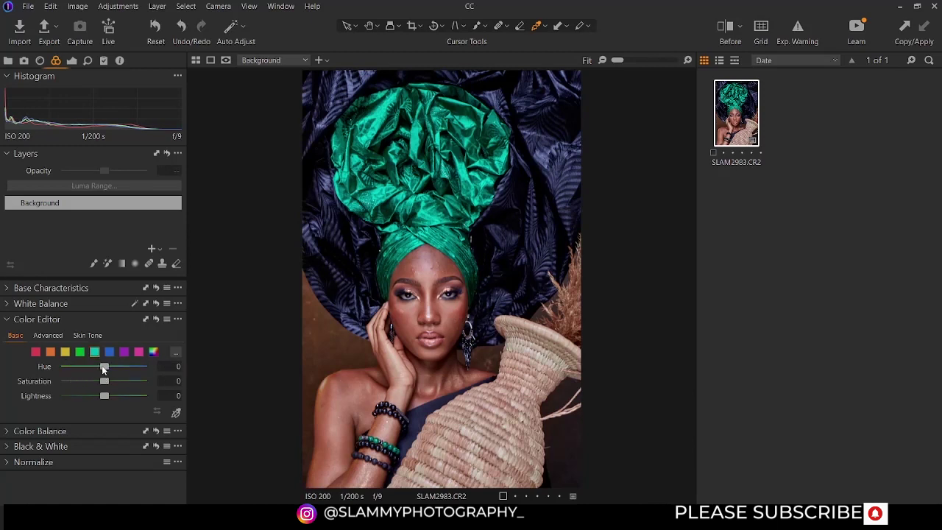
pyautogui.moveTo(105, 370); pyautogui.dragTo(72, 366)
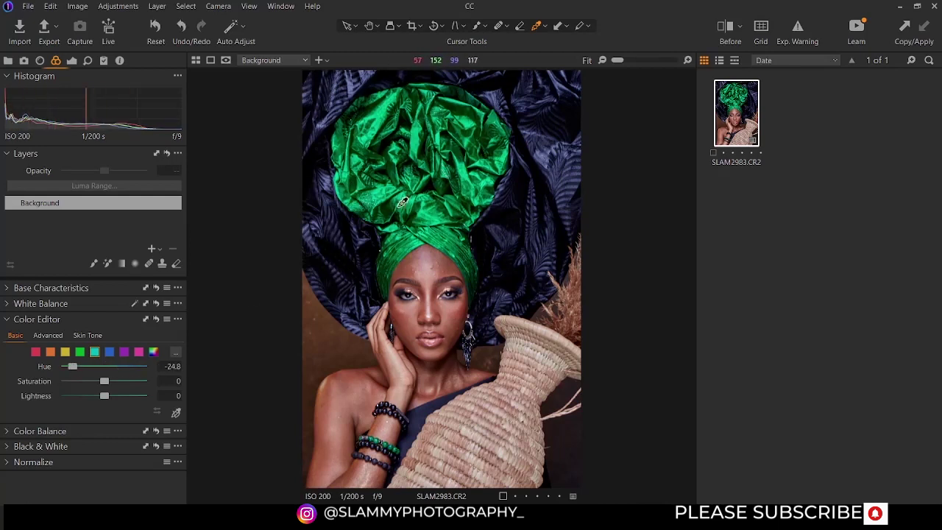
pyautogui.moveTo(72, 366); pyautogui.dragTo(109, 368)
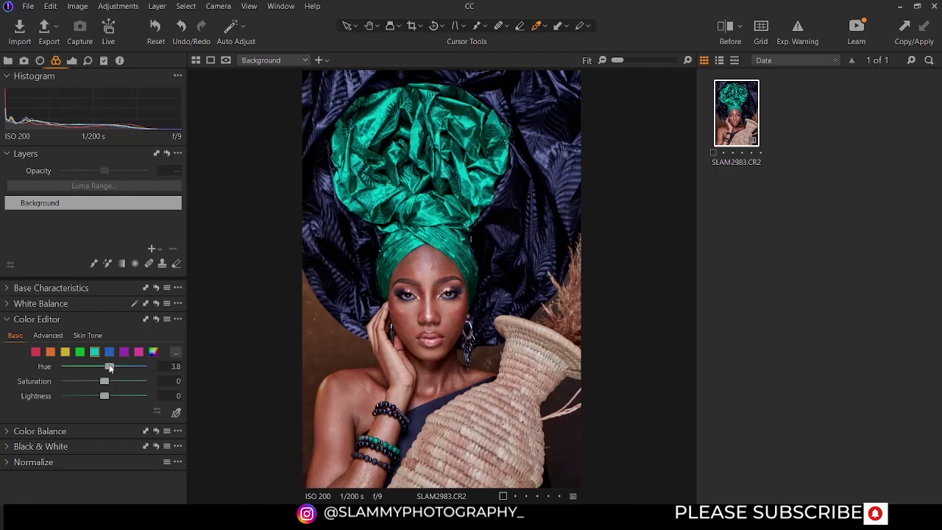
pyautogui.moveTo(109, 366)
pyautogui.mouseDown()
pyautogui.moveTo(122, 367)
pyautogui.moveTo(102, 366)
pyautogui.moveTo(113, 368)
pyautogui.mouseUp()
# - Shift the blue range to hue -15.9 and adjust its lightness, darkening the backdrop to charcoal
pyautogui.click(109, 351)
pyautogui.moveTo(105, 367); pyautogui.dragTo(42, 385)
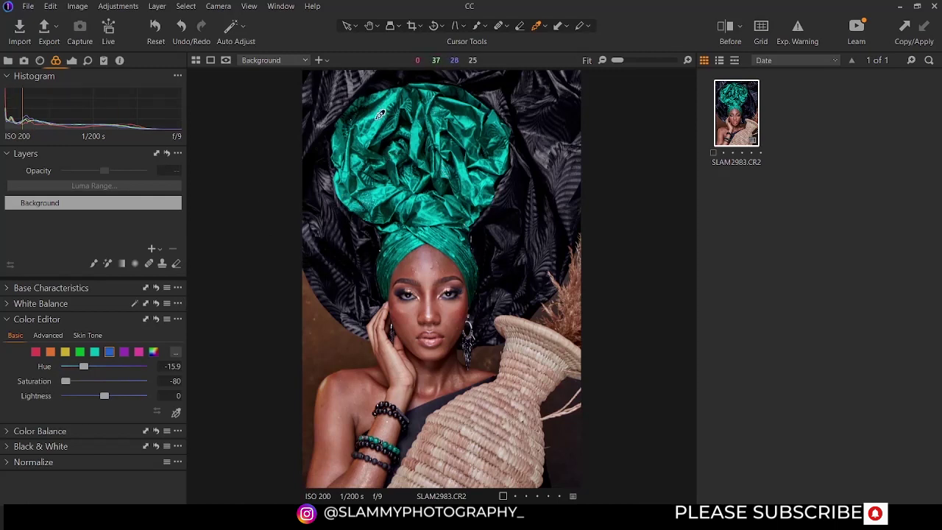
pyautogui.moveTo(102, 397); pyautogui.dragTo(0, 402)
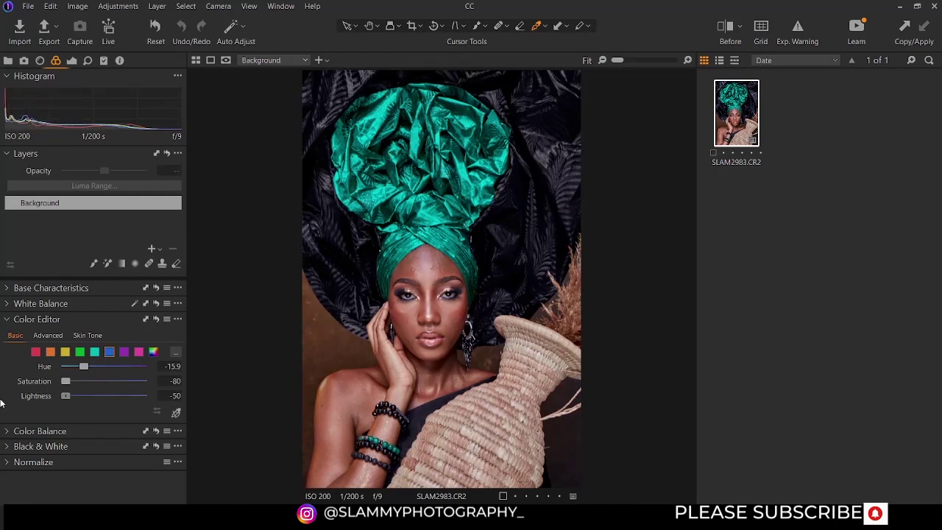
pyautogui.moveTo(74, 395); pyautogui.dragTo(96, 392)
pyautogui.click(125, 353)
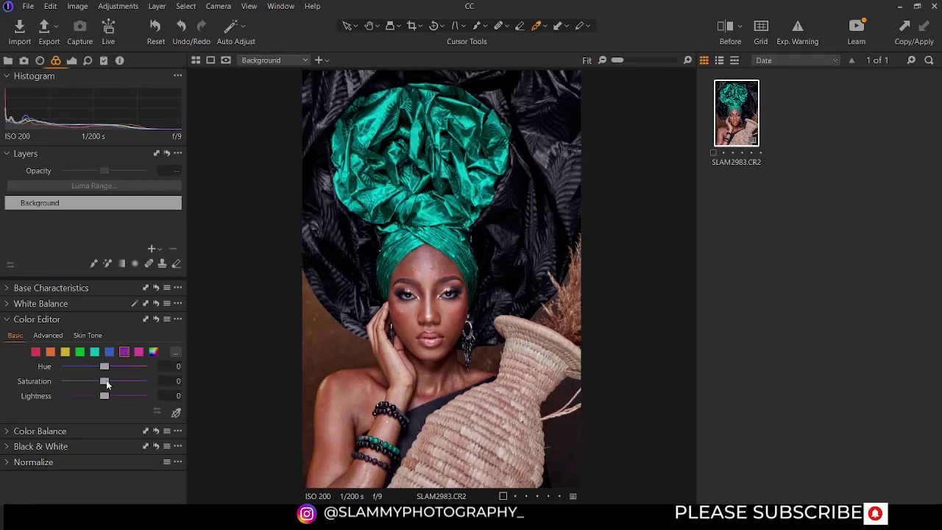
# - Desaturate purples to -80 and magentas to about -41.3
pyautogui.moveTo(105, 380); pyautogui.dragTo(0, 399)
pyautogui.click(138, 352)
pyautogui.moveTo(70, 380); pyautogui.dragTo(88, 390)
# - Try overall hue shifts on all colours, then set the overall hue back to 0
pyautogui.click(154, 352)
pyautogui.moveTo(103, 369)
pyautogui.mouseDown()
pyautogui.moveTo(160, 370)
pyautogui.moveTo(52, 370)
pyautogui.moveTo(116, 370)
pyautogui.mouseUp()
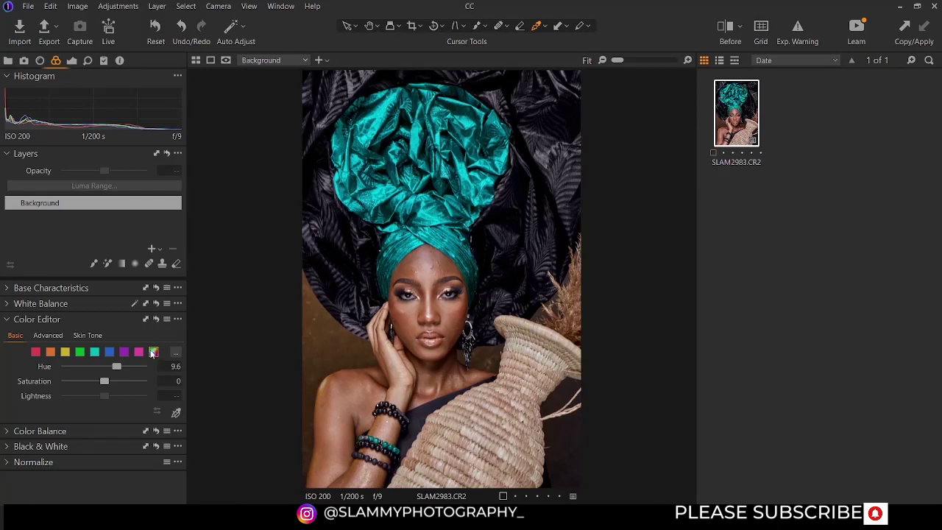
pyautogui.moveTo(120, 364)
pyautogui.mouseDown()
pyautogui.moveTo(142, 363)
pyautogui.moveTo(35, 364)
pyautogui.moveTo(189, 367)
pyautogui.moveTo(64, 369)
pyautogui.moveTo(144, 367)
pyautogui.moveTo(130, 367)
pyautogui.mouseUp()
pyautogui.write('0')
pyautogui.press('Return')
# - In the Advanced editor, sample the teal headwrap and widen its range from green to cyan
pyautogui.click(38, 335)
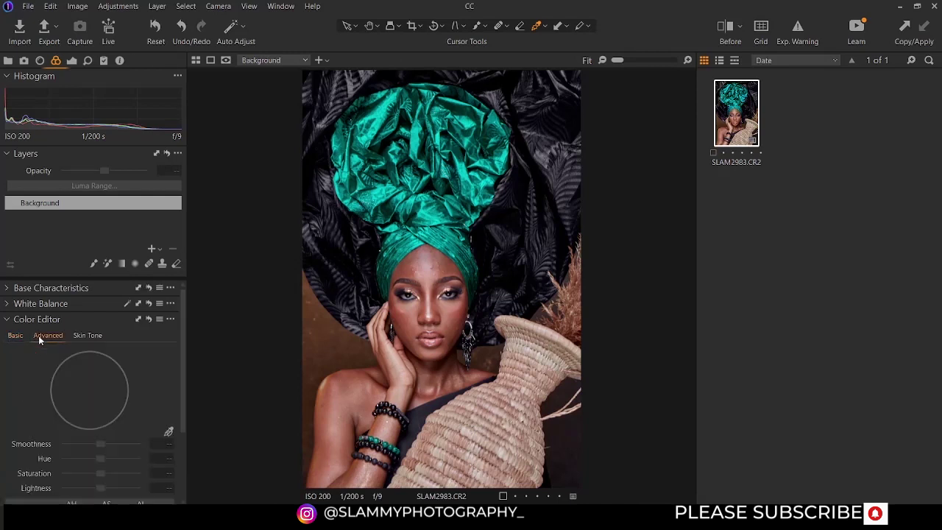
pyautogui.scroll(-2, 116, 417)
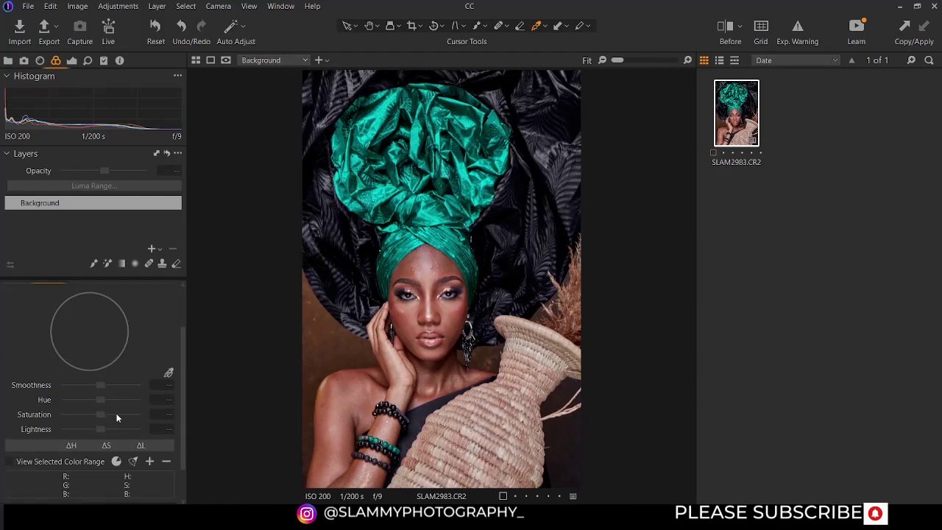
pyautogui.scroll(1, 143, 391)
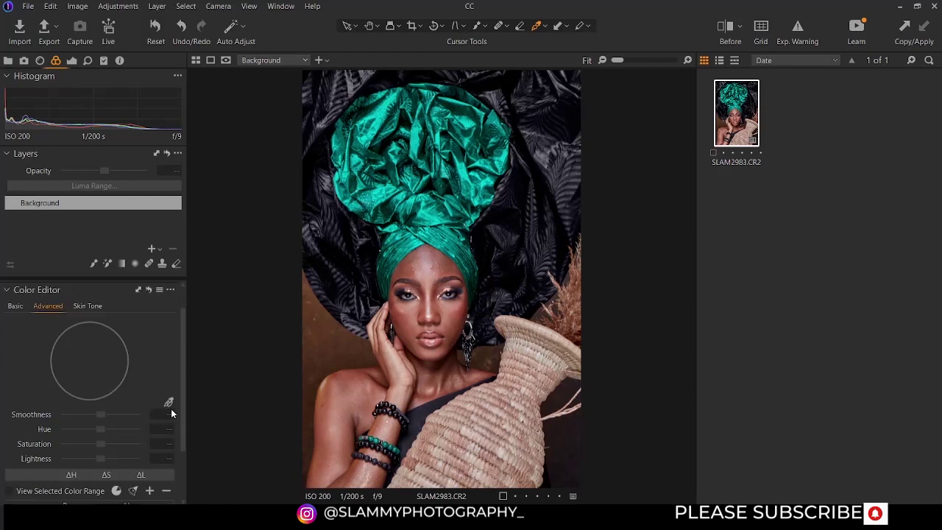
pyautogui.click(169, 404)
pyautogui.click(423, 206)
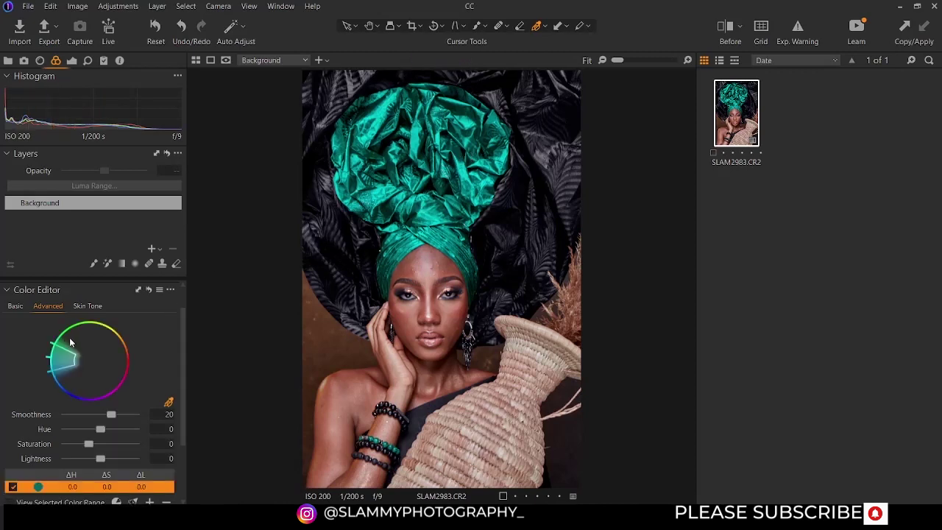
pyautogui.moveTo(50, 344); pyautogui.dragTo(84, 431)
# - Reset all Color Editor adjustments
pyautogui.scroll(-2, 87, 434)
pyautogui.scroll(2, 84, 431)
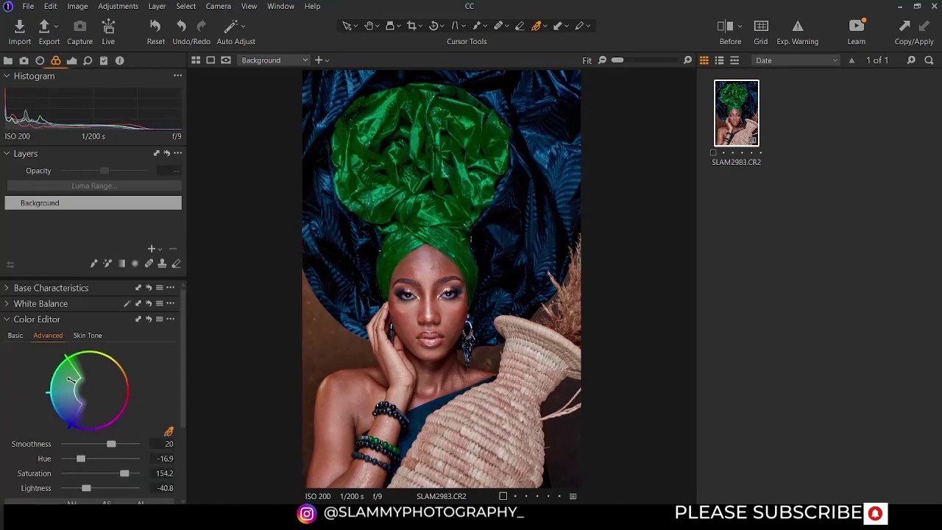
pyautogui.scroll(-1, 109, 434)
pyautogui.scroll(-1, 91, 401)
pyautogui.scroll(2, 109, 410)
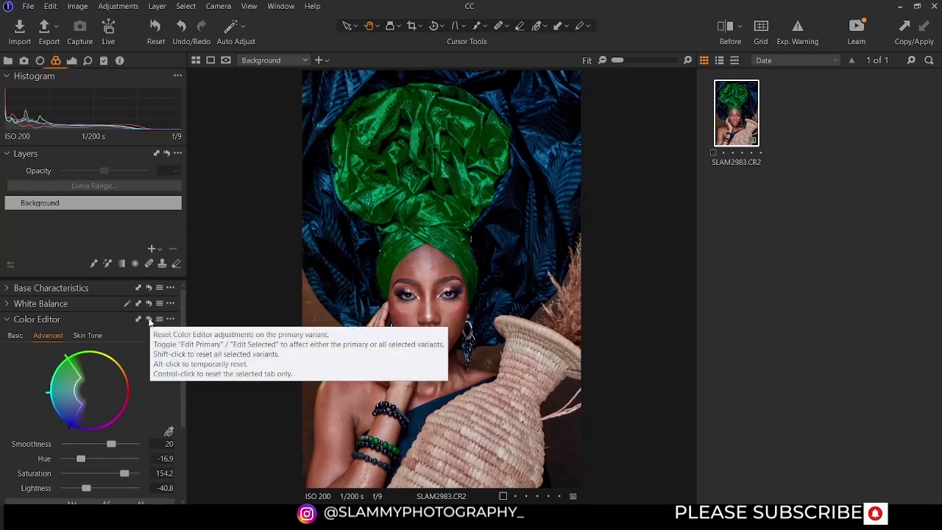
pyautogui.click(150, 319)
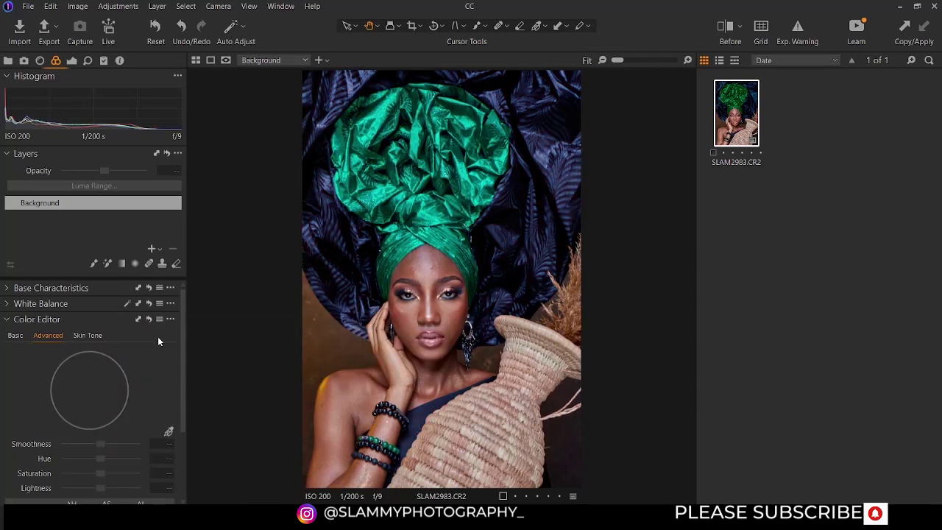
# - In Skin Tone, sample the skin colour from the model's face
pyautogui.click(82, 335)
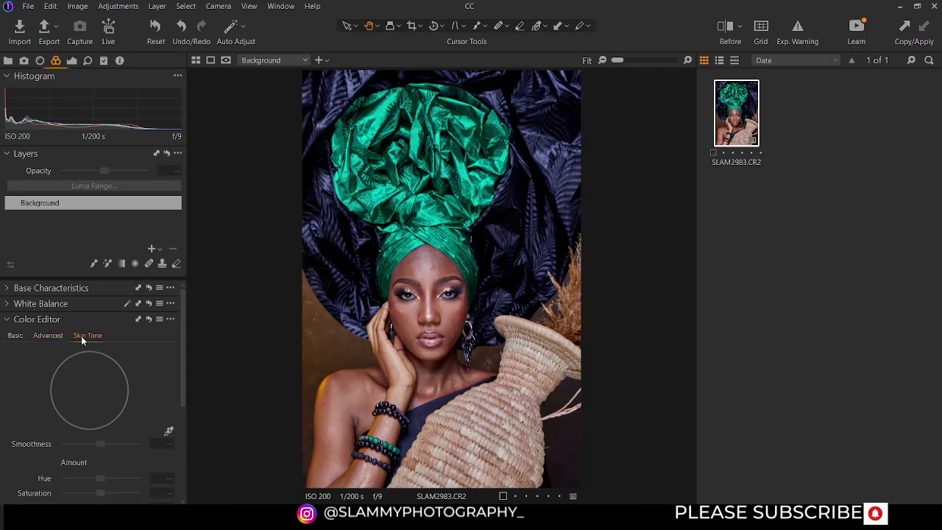
pyautogui.scroll(-2, 101, 442)
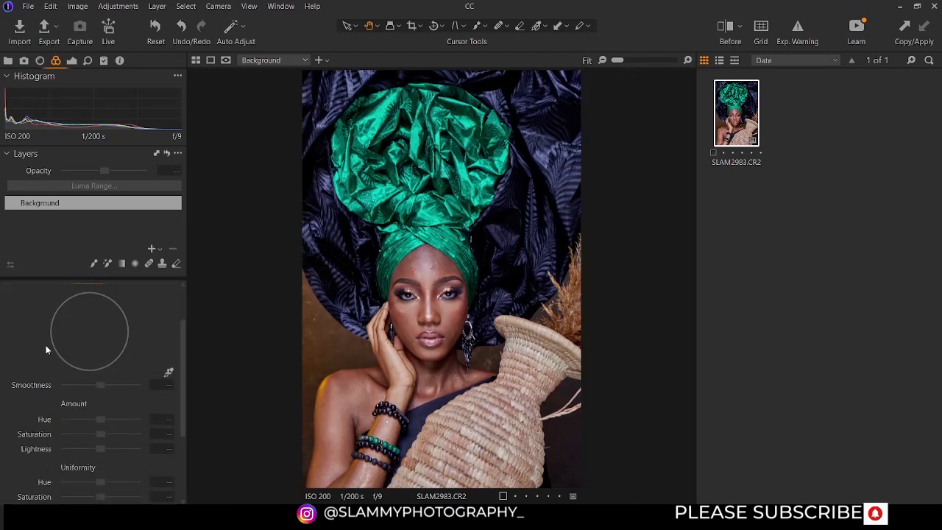
pyautogui.scroll(1, 70, 409)
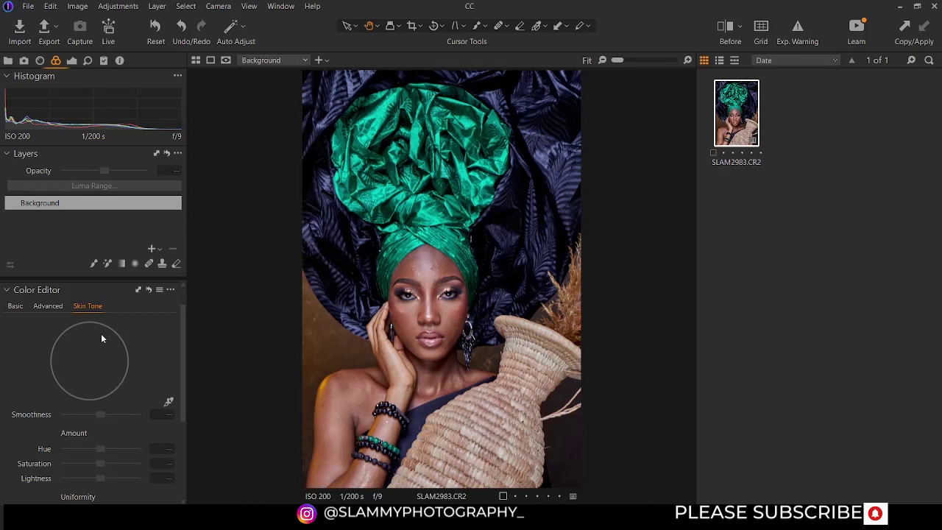
pyautogui.click(169, 402)
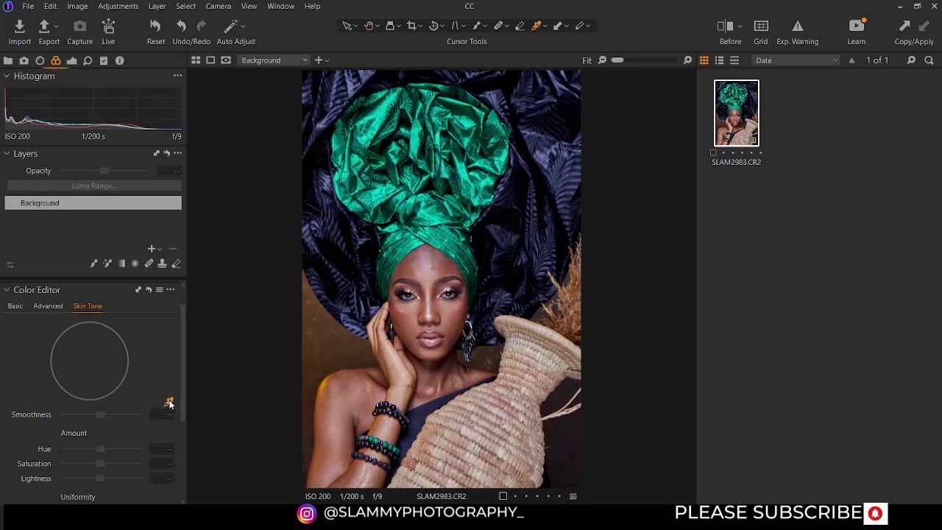
pyautogui.click(403, 318)
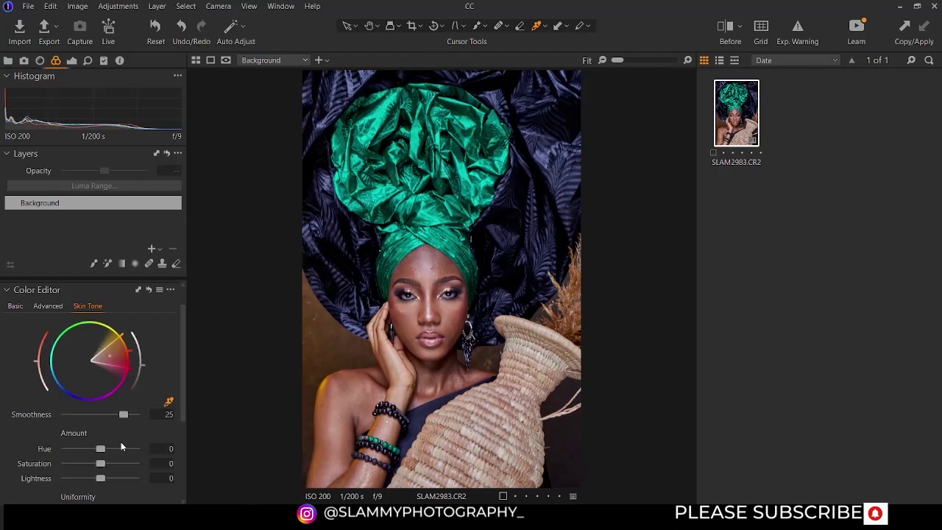
# - Set skin hue 3.5, saturation 30, lightness -0.4, and extend the range toward yellow-green
pyautogui.scroll(-1, 121, 442)
pyautogui.moveTo(101, 418); pyautogui.dragTo(168, 435)
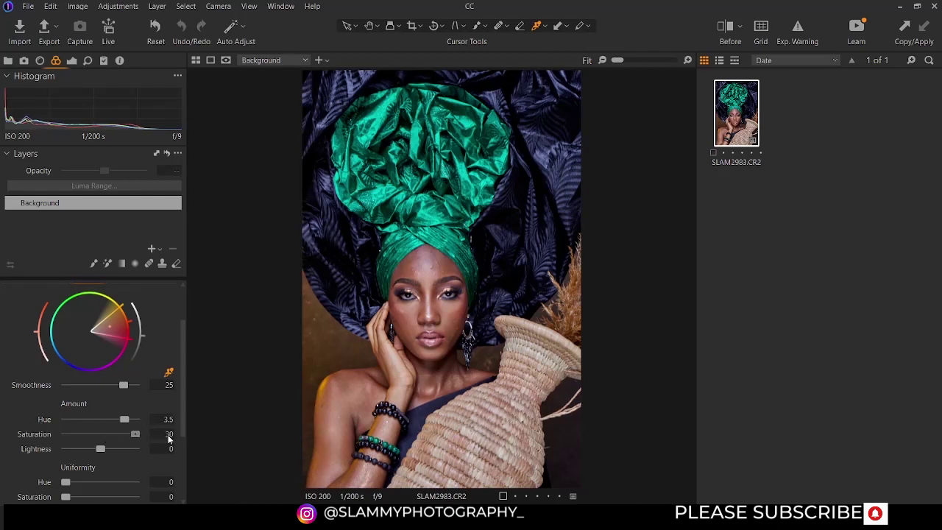
pyautogui.moveTo(100, 448)
pyautogui.mouseDown()
pyautogui.moveTo(70, 450)
pyautogui.moveTo(122, 451)
pyautogui.moveTo(91, 452)
pyautogui.moveTo(98, 449)
pyautogui.mouseUp()
pyautogui.moveTo(130, 340); pyautogui.dragTo(120, 364)
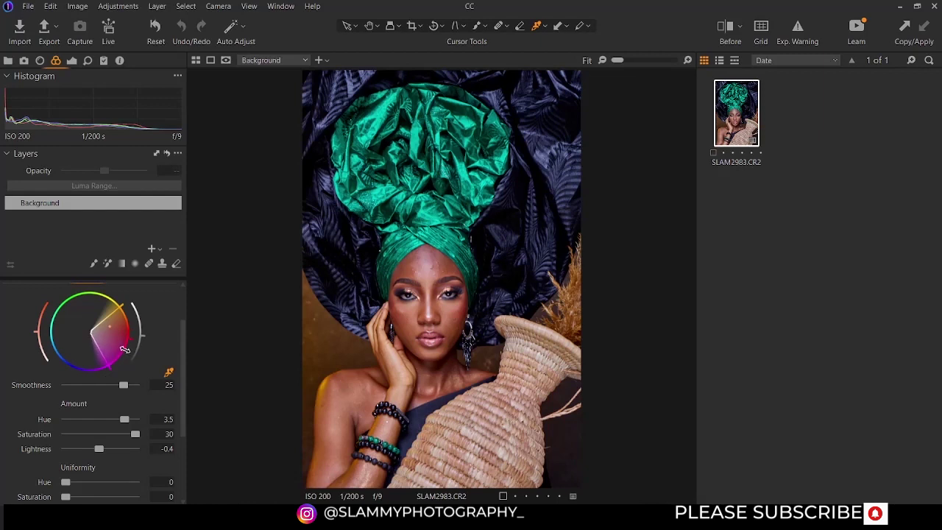
pyautogui.moveTo(118, 306); pyautogui.dragTo(99, 298)
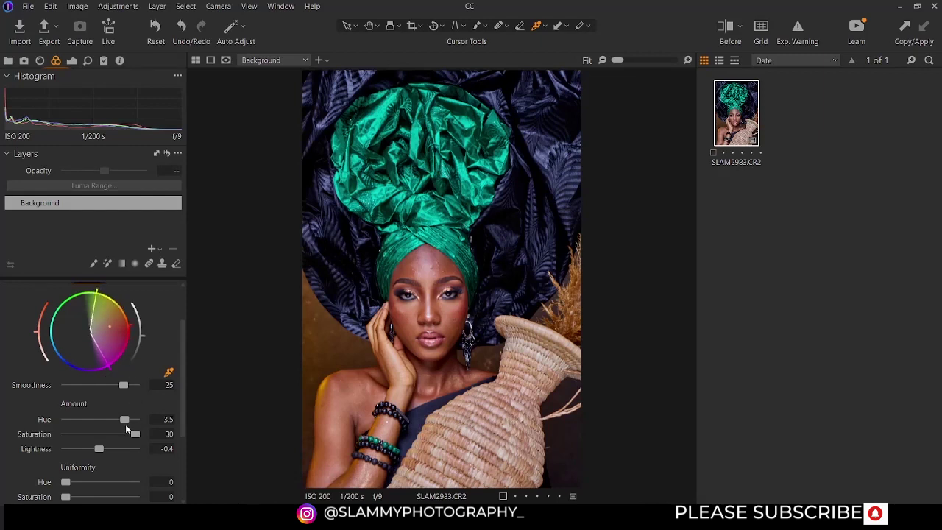
pyautogui.scroll(-2, 121, 434)
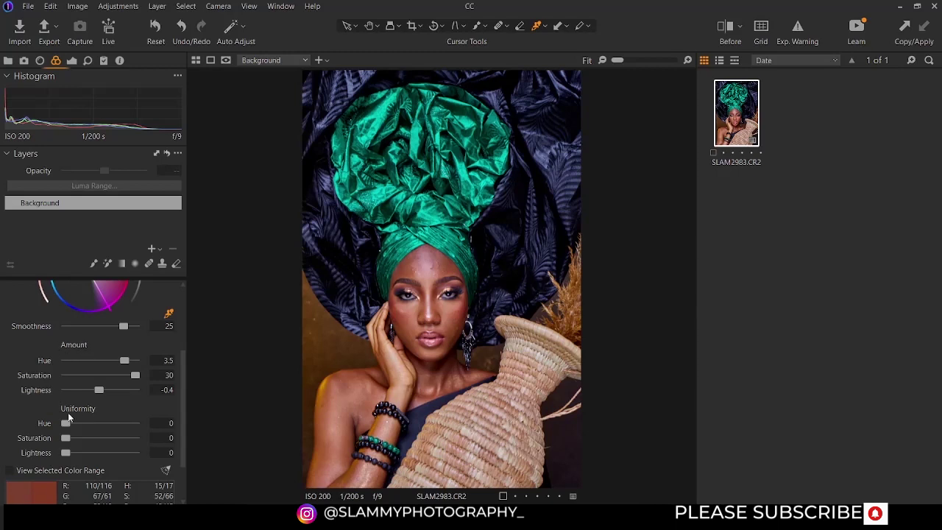
# - Test the skin uniformity sliders, ending at hue 50 with saturation and lightness at 0
pyautogui.moveTo(65, 423); pyautogui.dragTo(140, 435)
pyautogui.moveTo(71, 439); pyautogui.dragTo(148, 456)
pyautogui.moveTo(116, 454); pyautogui.dragTo(153, 454)
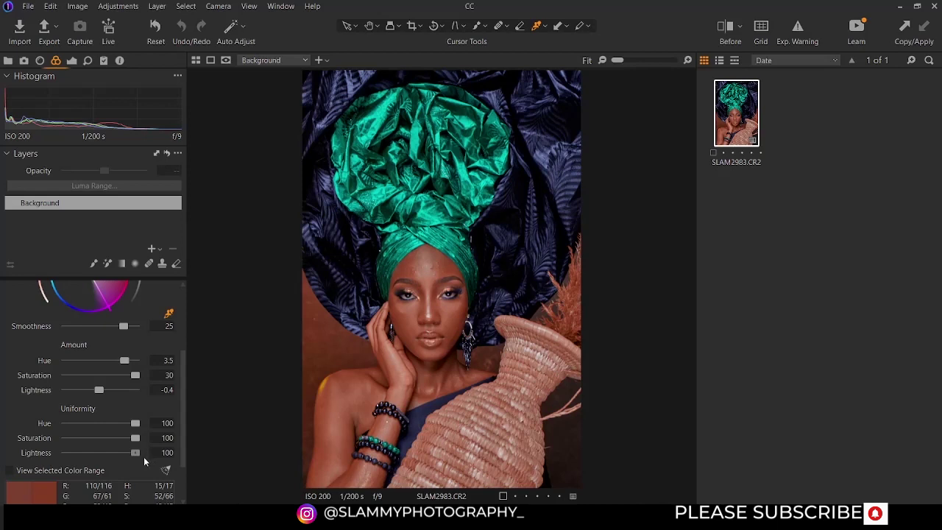
pyautogui.moveTo(135, 456); pyautogui.dragTo(65, 457)
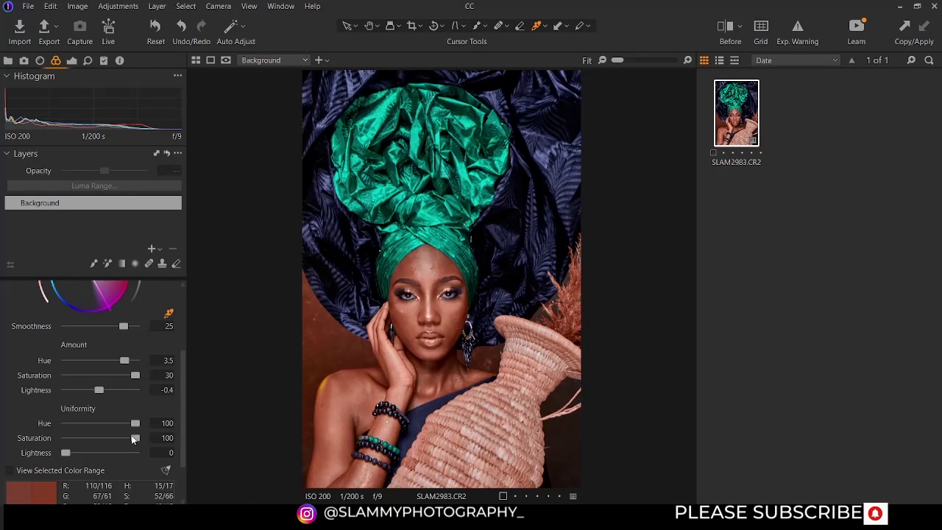
pyautogui.moveTo(133, 438); pyautogui.dragTo(29, 442)
pyautogui.moveTo(130, 427); pyautogui.dragTo(98, 438)
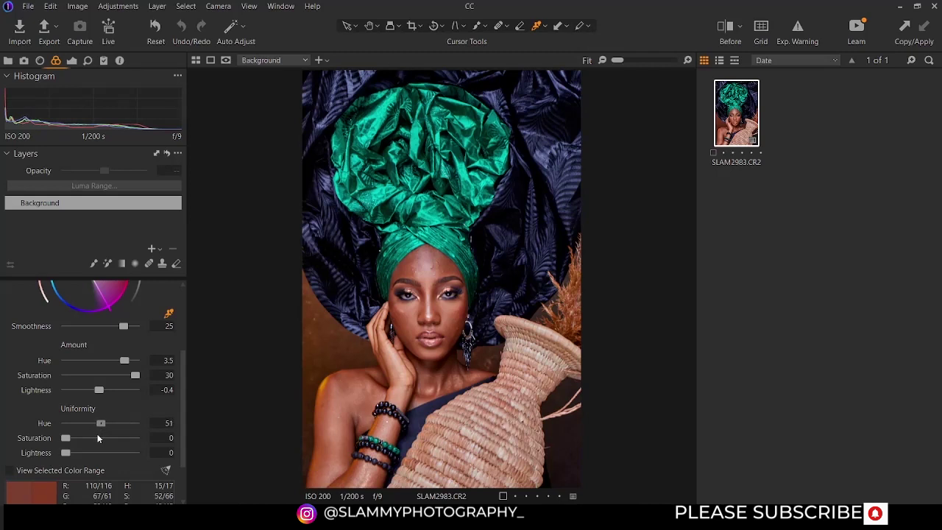
pyautogui.scroll(3, 99, 448)
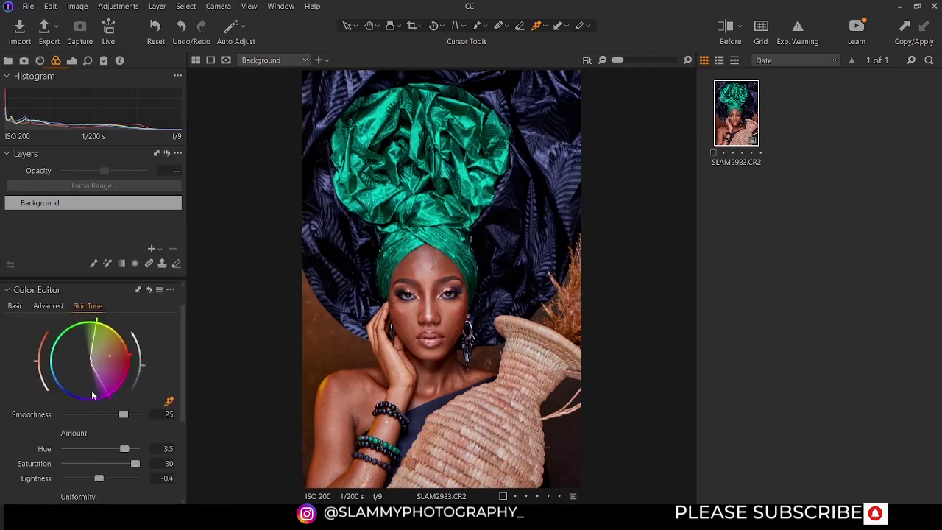
pyautogui.scroll(-3, 94, 369)
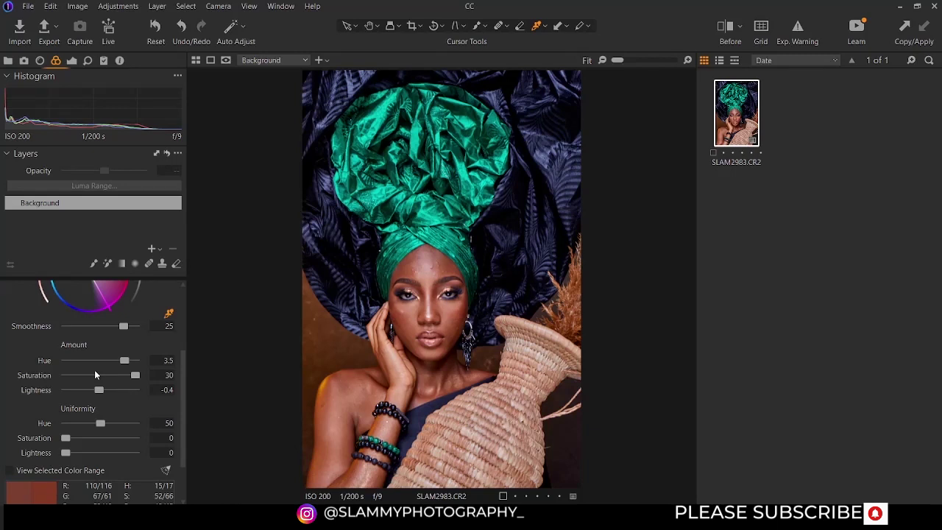
pyautogui.scroll(-2, 92, 427)
pyautogui.scroll(5, 102, 445)
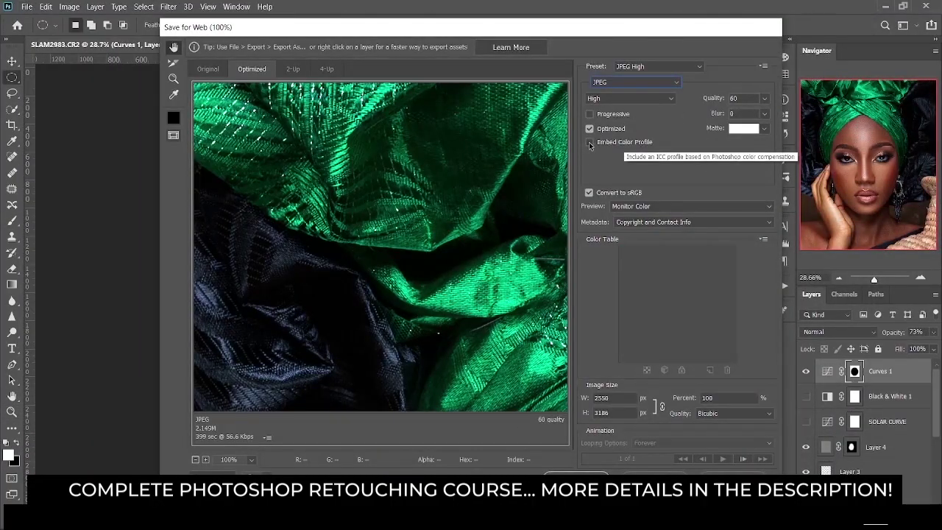
# - Embed the colour profile and set the image-size resampling quality to Bicubic Sharper
pyautogui.click(589, 143)
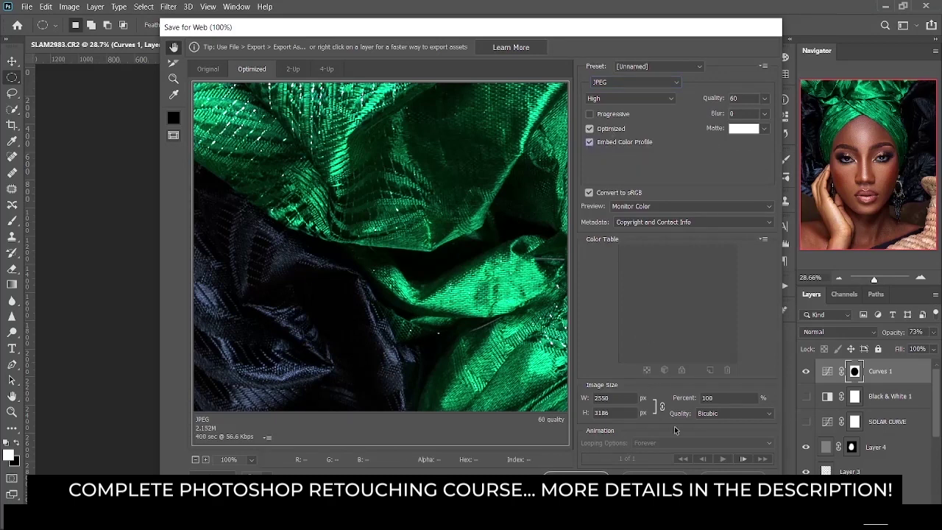
pyautogui.click(710, 416)
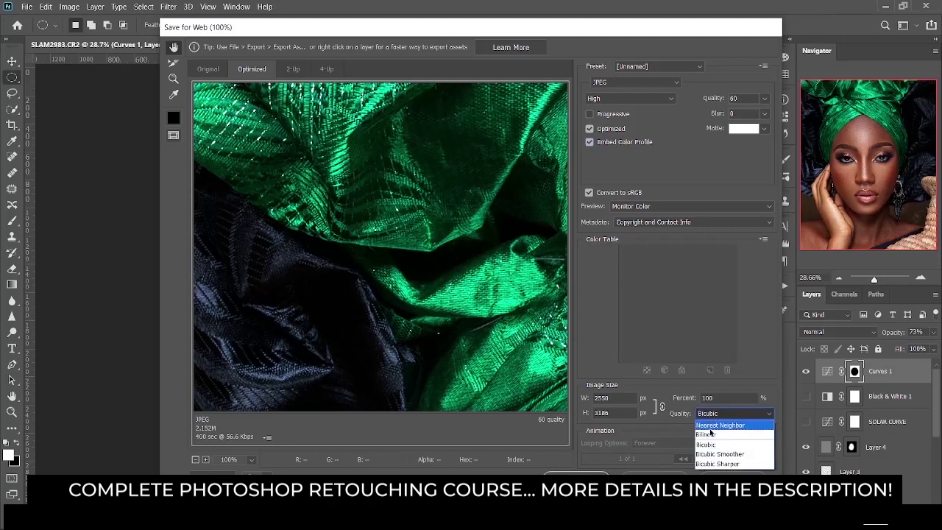
pyautogui.click(713, 462)
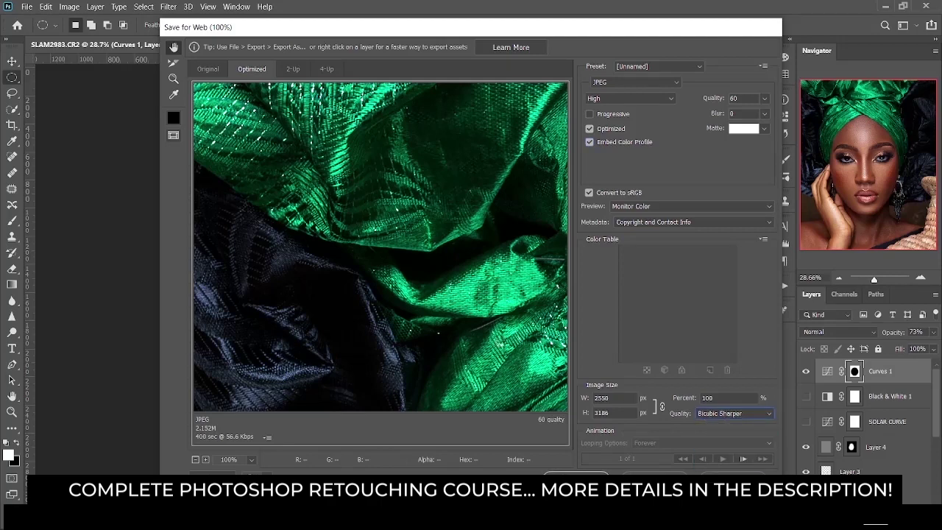
# - Check the face, nose and lips in the preview, then begin saving the optimized JPEG
pyautogui.scroll(-10, 507, 344)
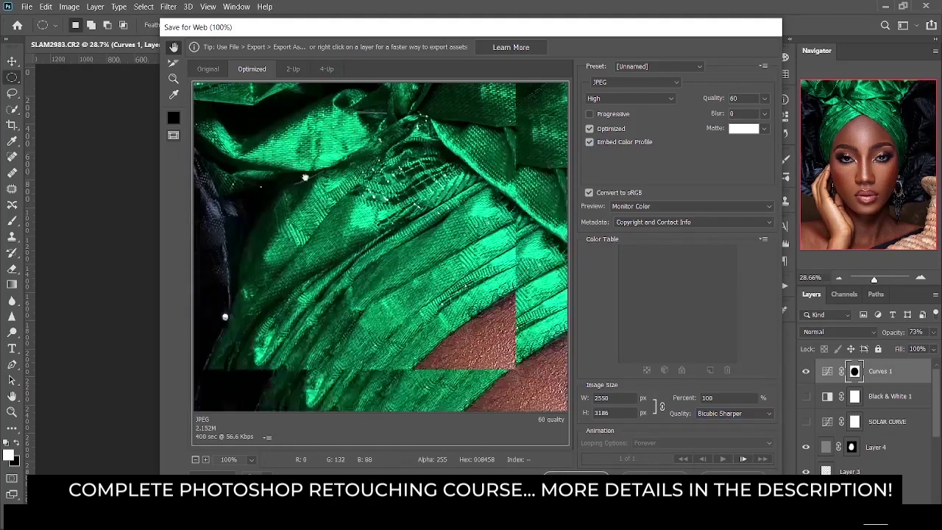
pyautogui.moveTo(389, 287); pyautogui.dragTo(479, 95)
pyautogui.moveTo(353, 252)
pyautogui.mouseDown()
pyautogui.moveTo(169, 200)
pyautogui.moveTo(391, 210)
pyautogui.moveTo(366, 267)
pyautogui.moveTo(294, 255)
pyautogui.moveTo(294, 366)
pyautogui.moveTo(368, 246)
pyautogui.mouseUp()
pyautogui.moveTo(289, 356); pyautogui.dragTo(313, 278)
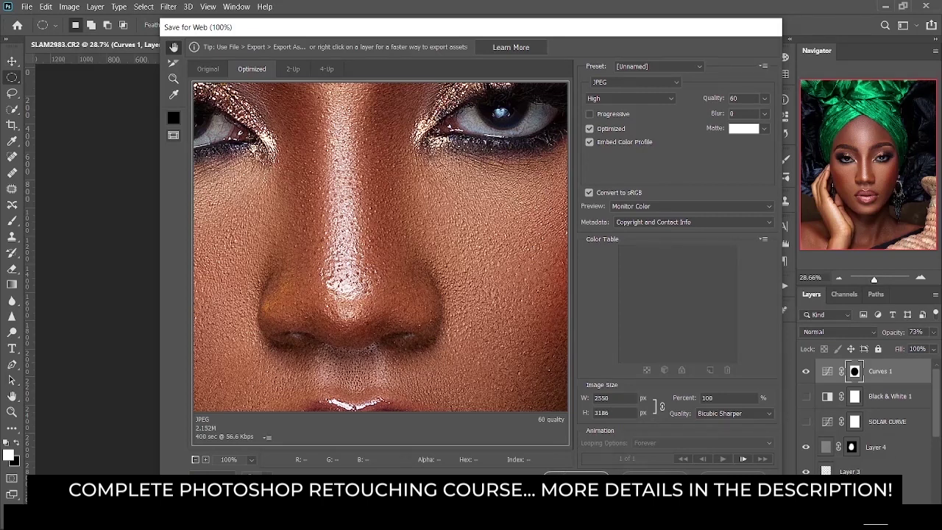
pyautogui.click(567, 473)
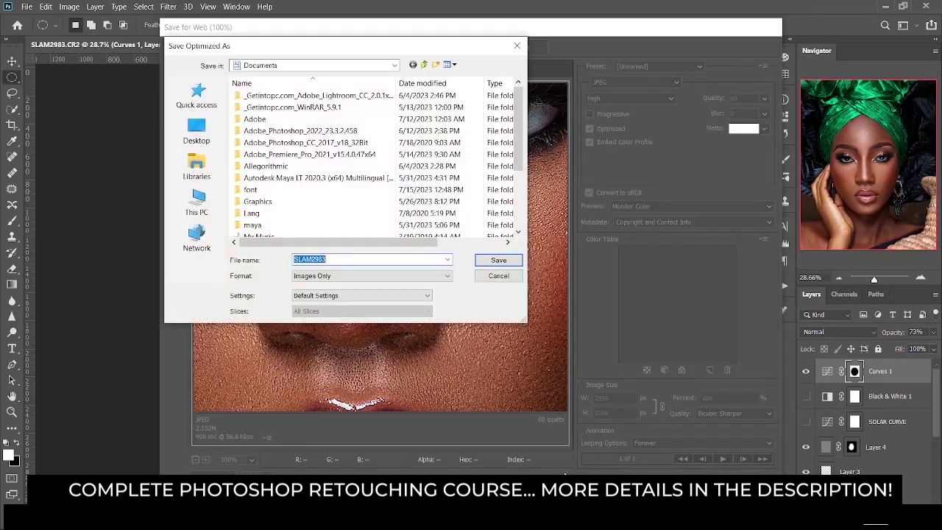
# - Save the JPEG as SLAM2983 in the Documents folder
pyautogui.scroll(-3, 348, 211)
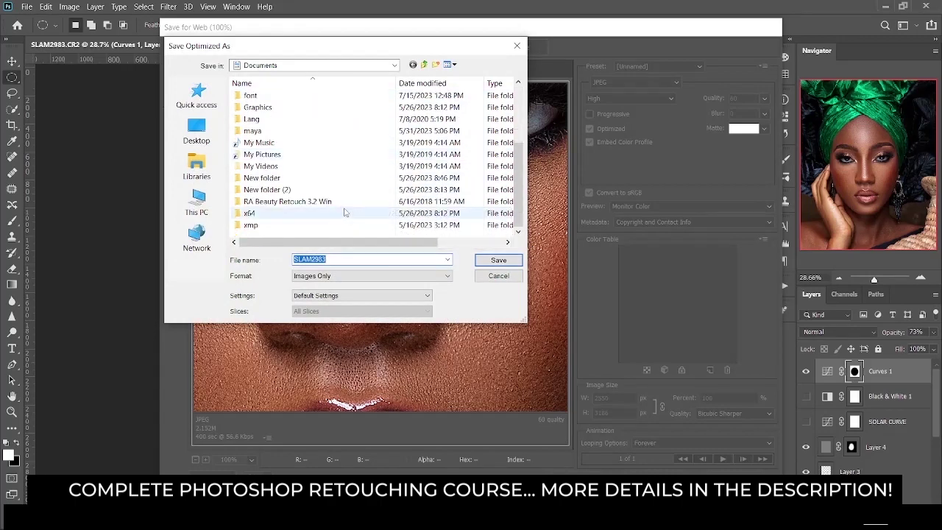
pyautogui.click(499, 261)
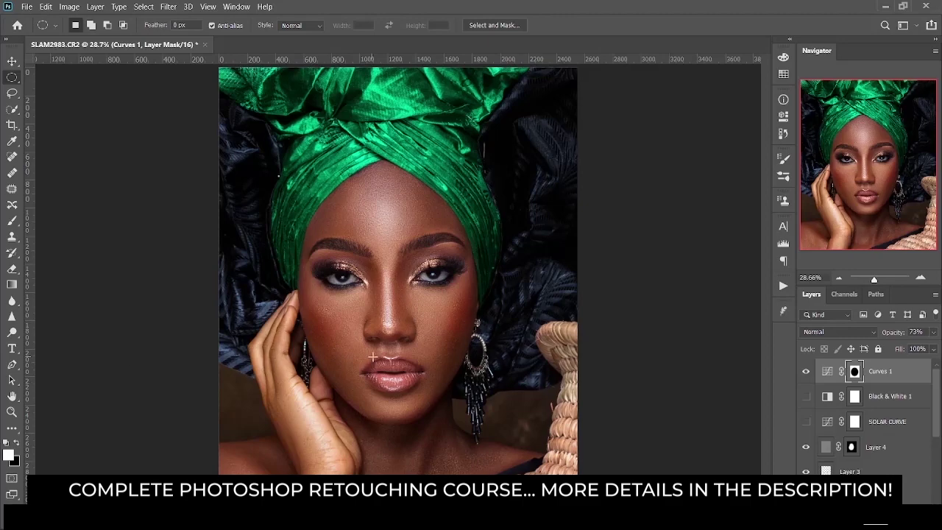
pyautogui.click(11, 411)
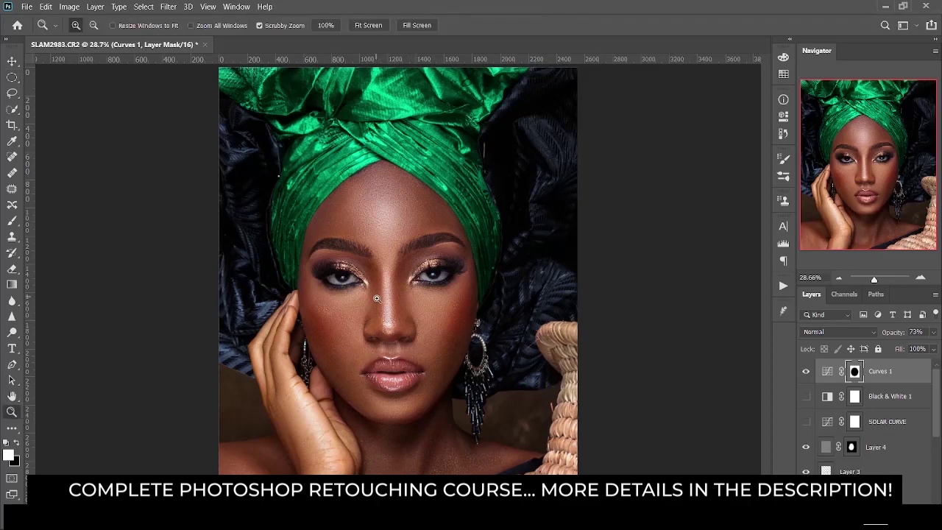
pyautogui.moveTo(379, 291); pyautogui.dragTo(383, 292)
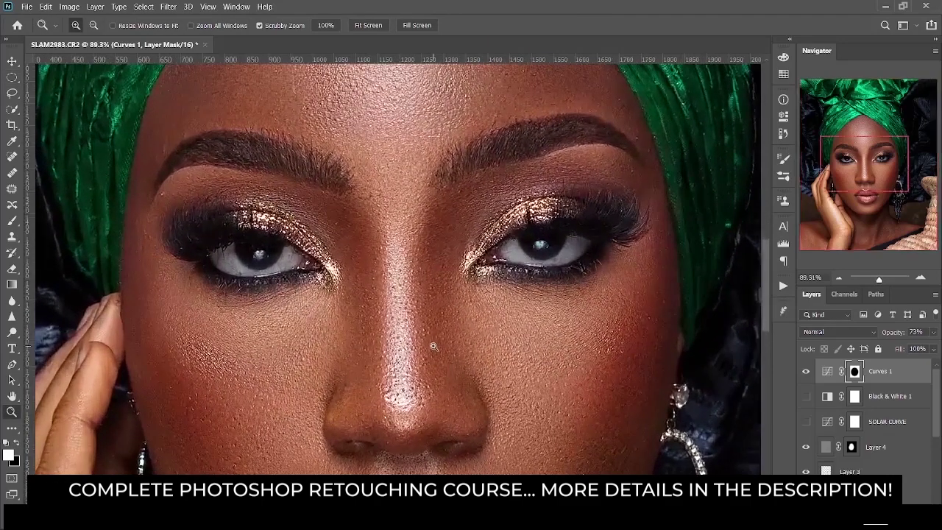
pyautogui.scroll(5, 397, 250)
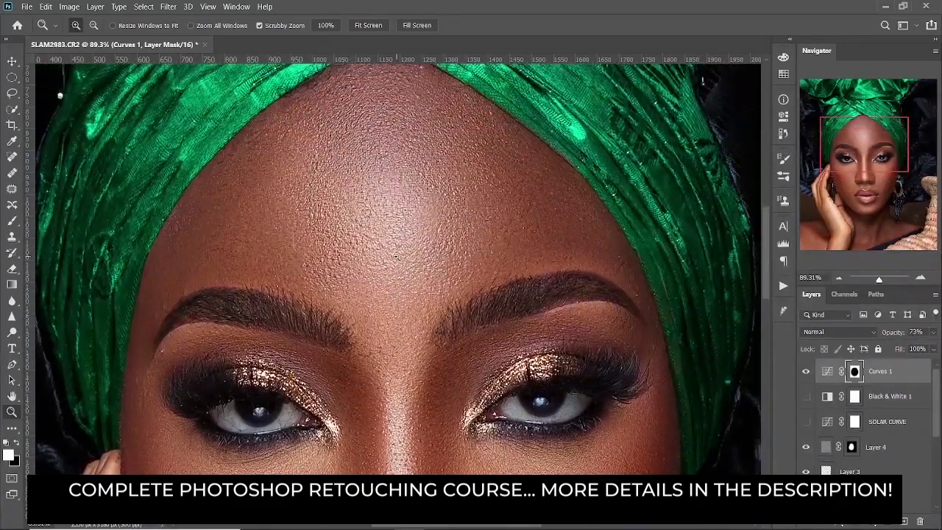
pyautogui.scroll(-10, 398, 250)
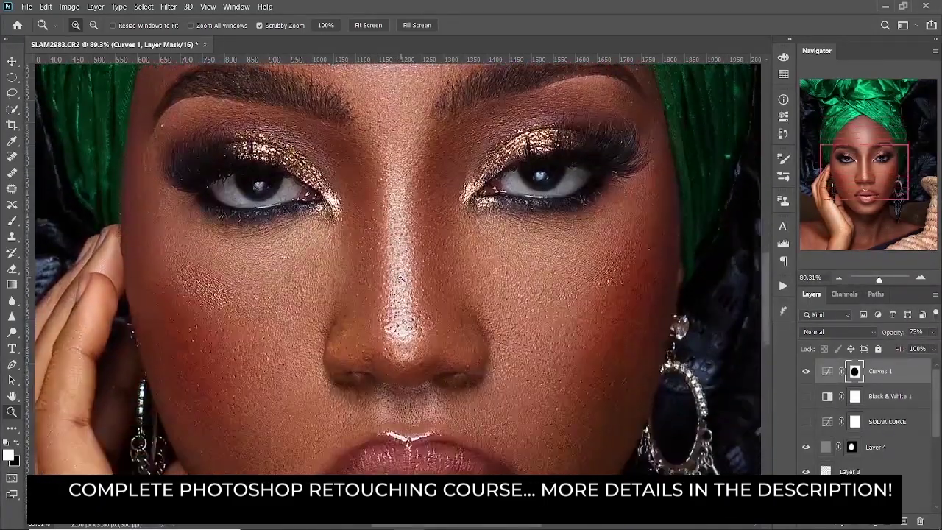
pyautogui.scroll(-5, 382, 148)
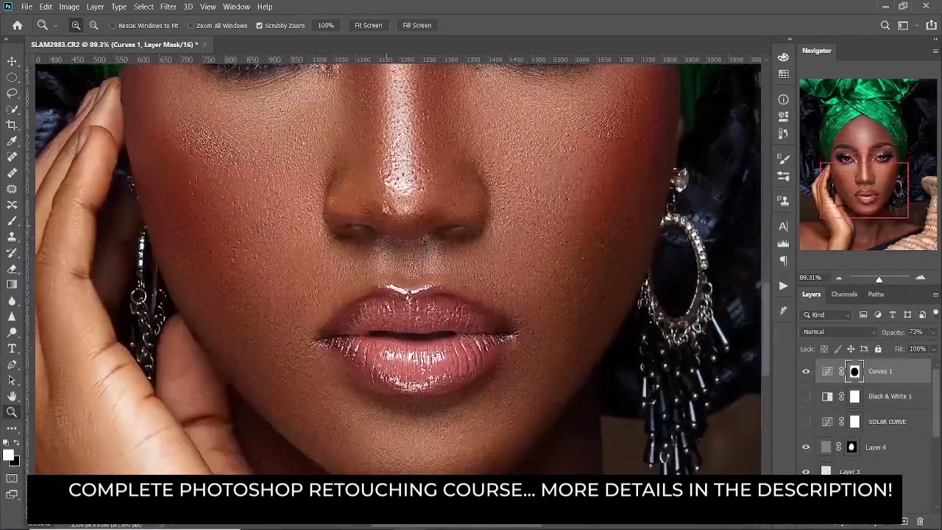
pyautogui.click(208, 6)
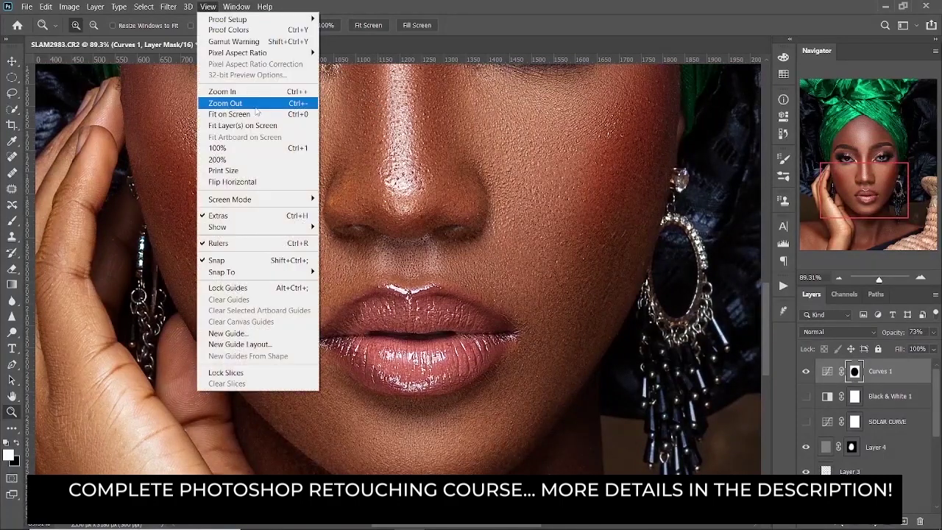
pyautogui.click(256, 117)
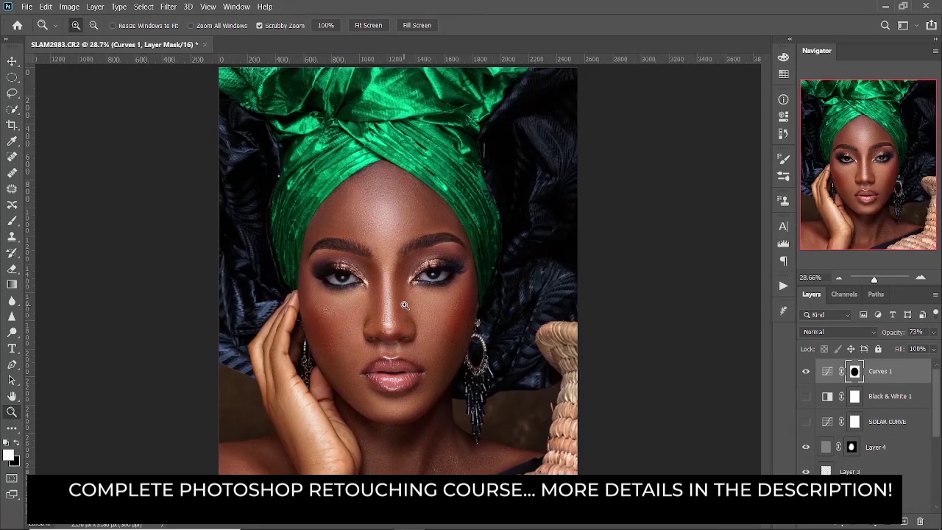
pyautogui.moveTo(374, 309); pyautogui.dragTo(418, 331)
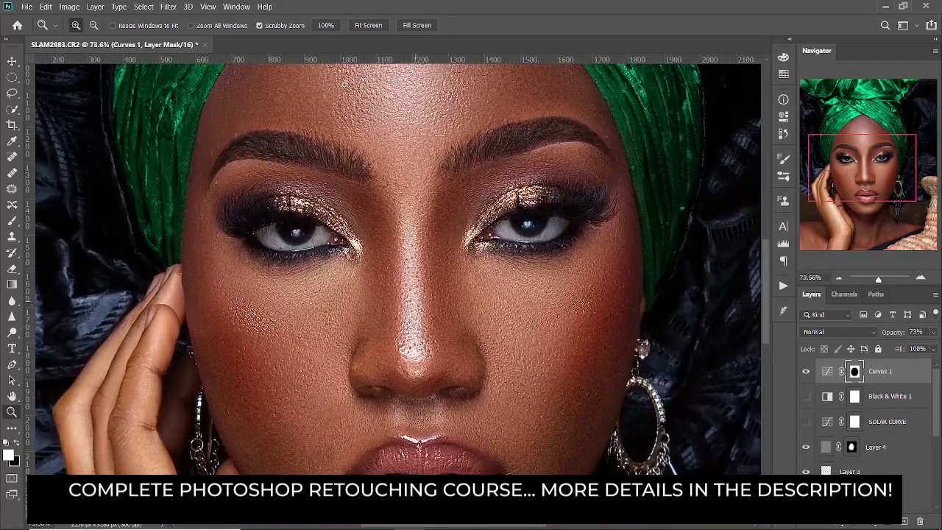
pyautogui.click(209, 6)
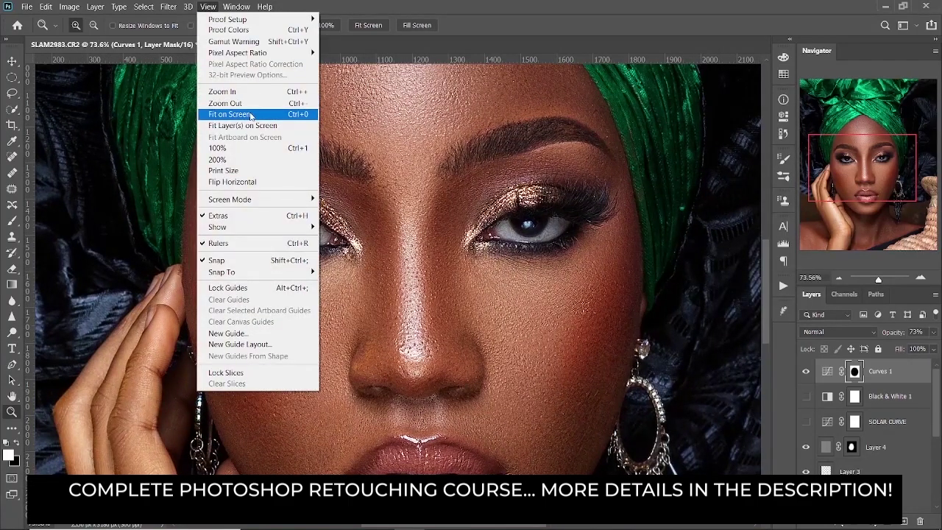
pyautogui.click(249, 115)
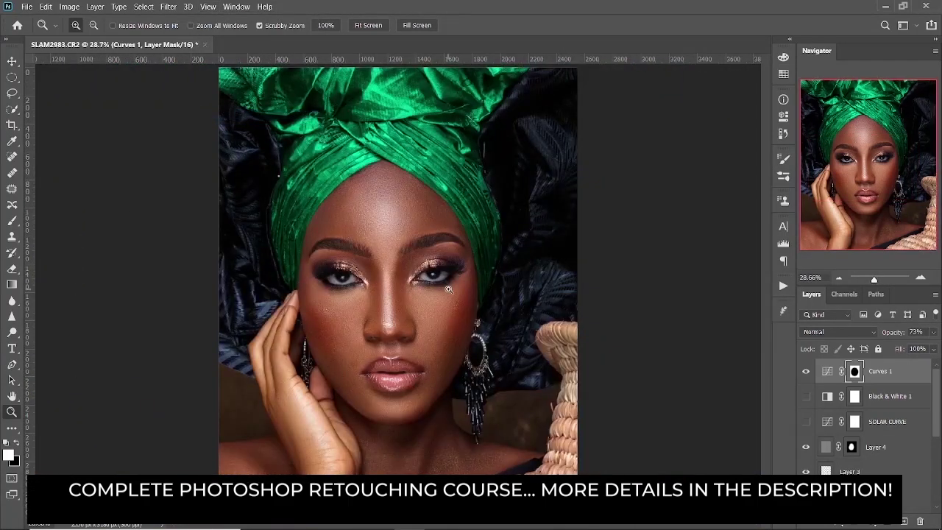